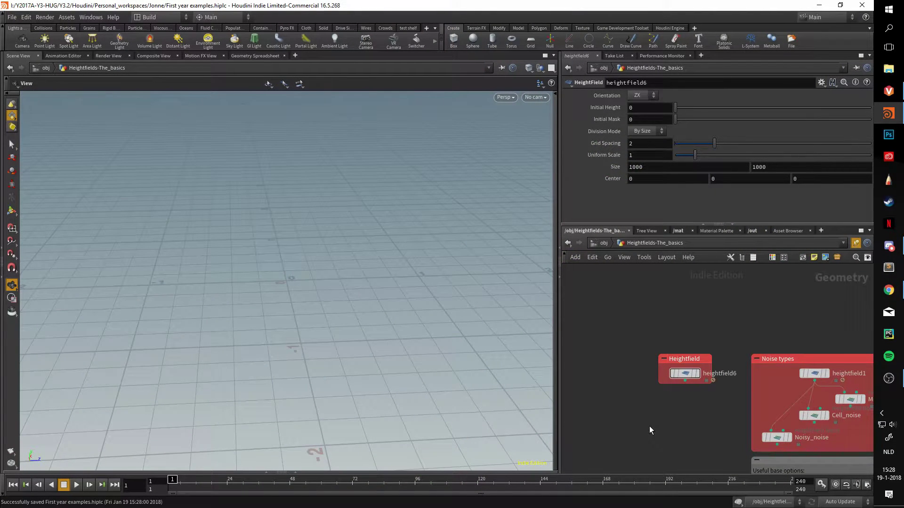
Display heightfield6 and frame the flat 1000-by-1000 plane so the whole square is visible
{"action": "left_click", "coordinate": [697, 374]}
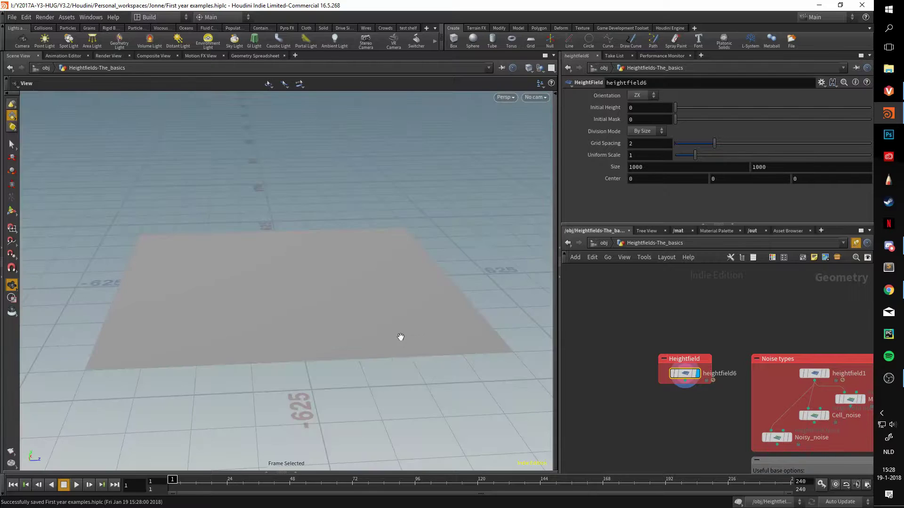
{"action": "key", "text": "f"}
{"action": "left_click_drag", "start_coordinate": [406, 342], "coordinate": [411, 318]}
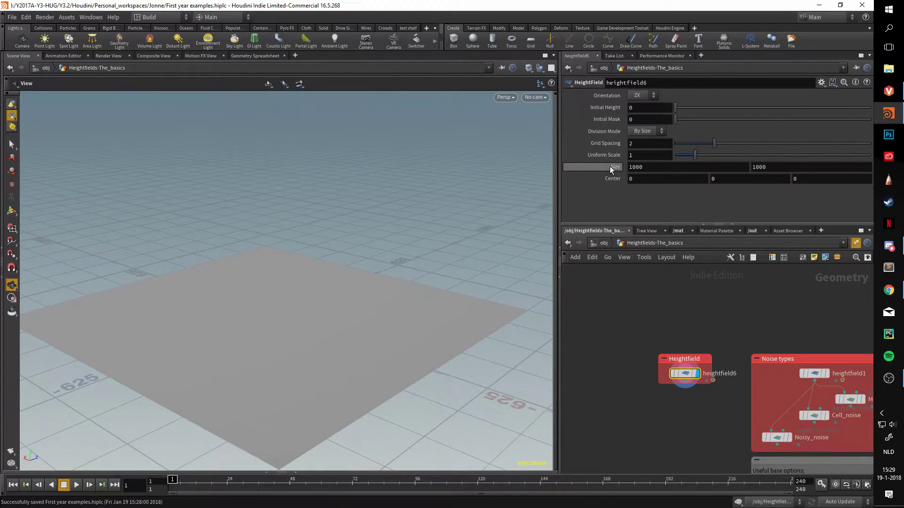
{"action": "middle_click_drag", "start_coordinate": [610, 167], "coordinate": [612, 110]}
{"action": "scroll", "coordinate": [438, 283], "scroll_direction": "up", "scroll_amount": 3}
{"action": "key", "text": "f"}
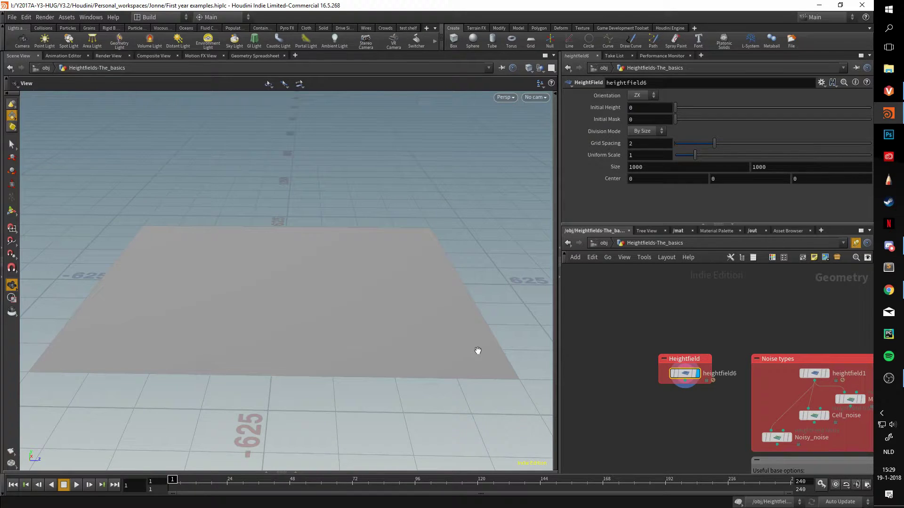
{"action": "mouse_move", "coordinate": [686, 375]}
{"action": "middle_click", "coordinate": [687, 374]}
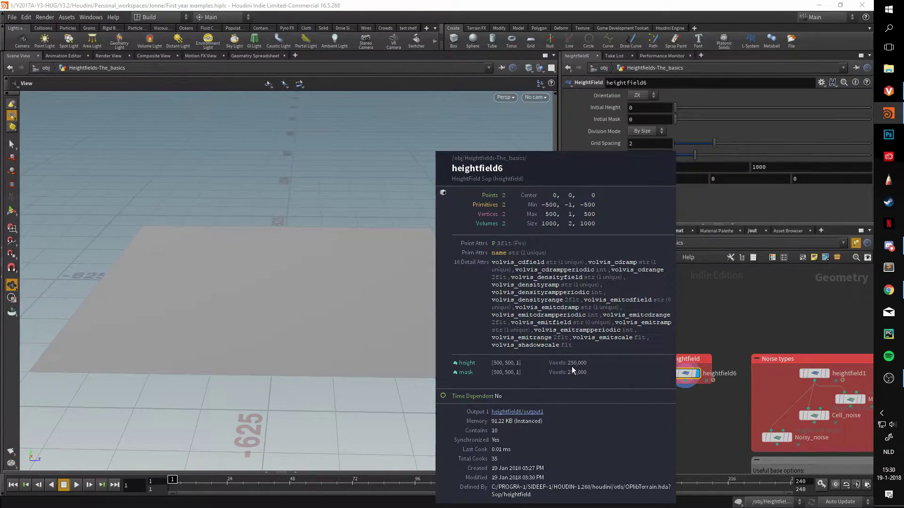
Set heightfield6's Division Mode to By Axis with 512 grid samples and check its node info
{"action": "left_click", "coordinate": [648, 131]}
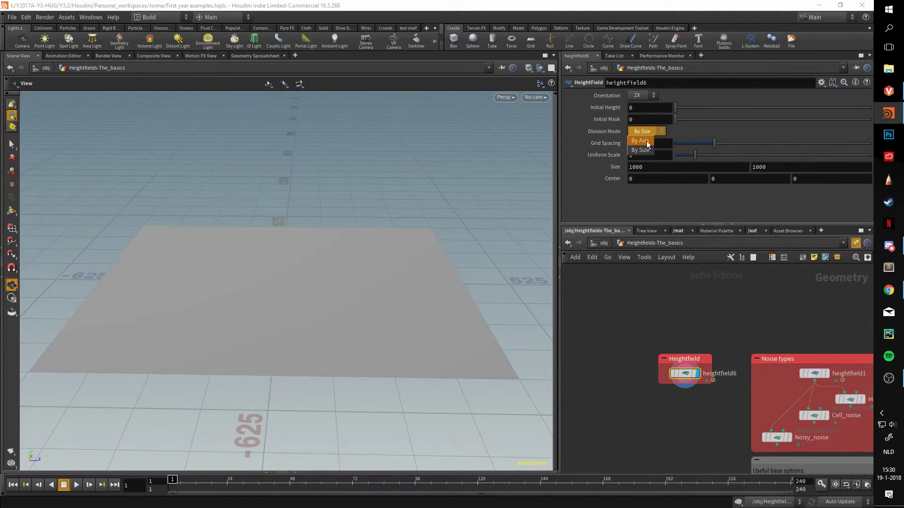
{"action": "left_click", "coordinate": [640, 140]}
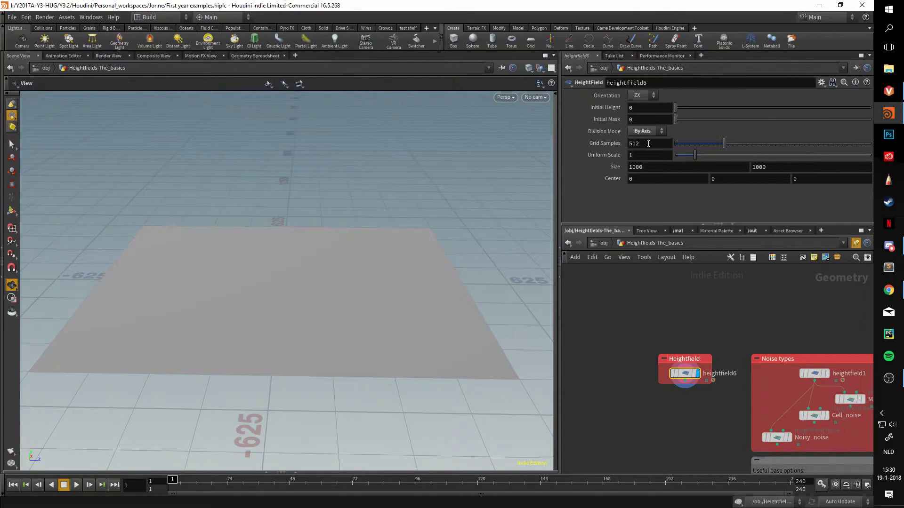
{"action": "double_click", "coordinate": [649, 143]}
{"action": "left_click_drag", "start_coordinate": [650, 143], "coordinate": [624, 139]}
{"action": "middle_click_drag", "start_coordinate": [684, 372], "coordinate": [541, 360]}
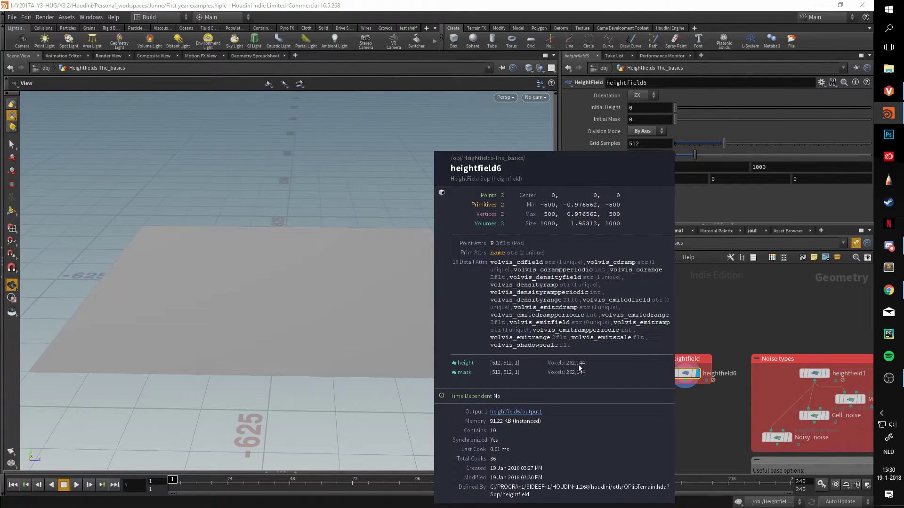
{"action": "middle_click_drag", "start_coordinate": [580, 366], "coordinate": [581, 365]}
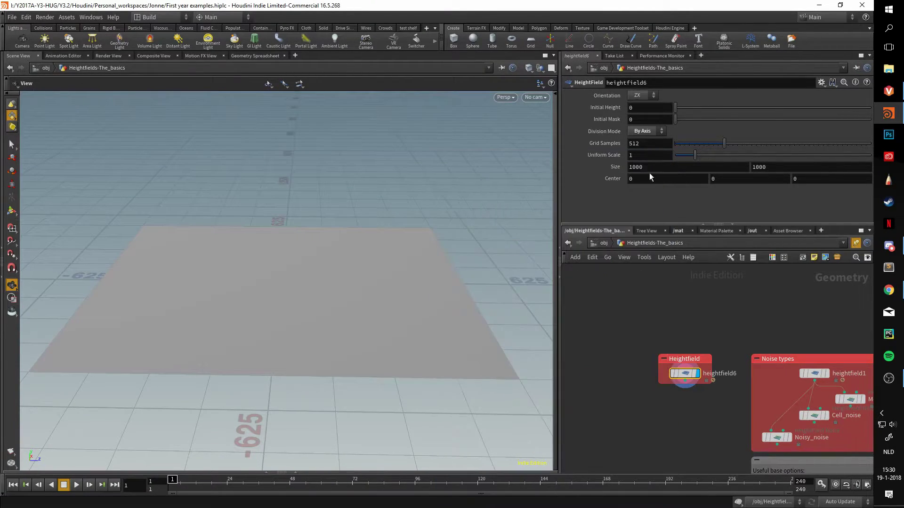
Set the display flag on Noisy_noise and orbit in on its rugged terrain
{"action": "left_click", "coordinate": [659, 147]}
{"action": "middle_click_drag", "start_coordinate": [629, 353], "coordinate": [546, 321]}
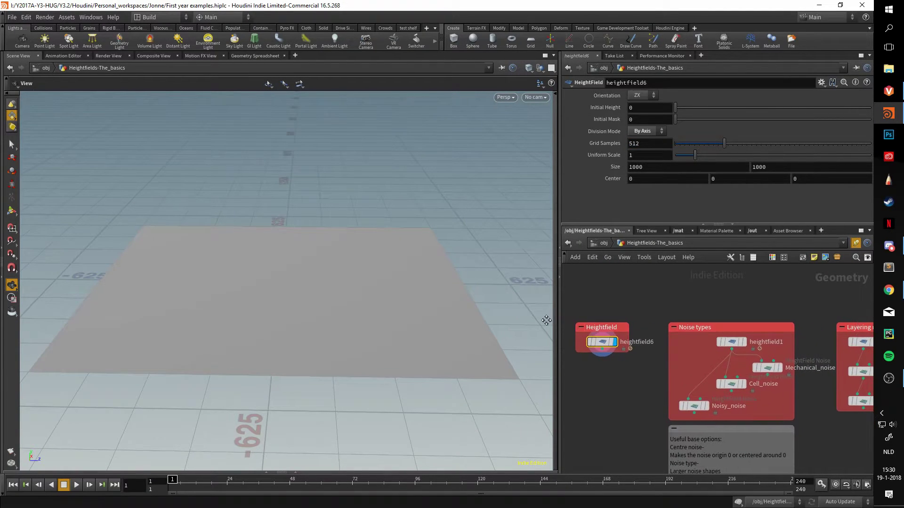
{"action": "mouse_move", "coordinate": [779, 368]}
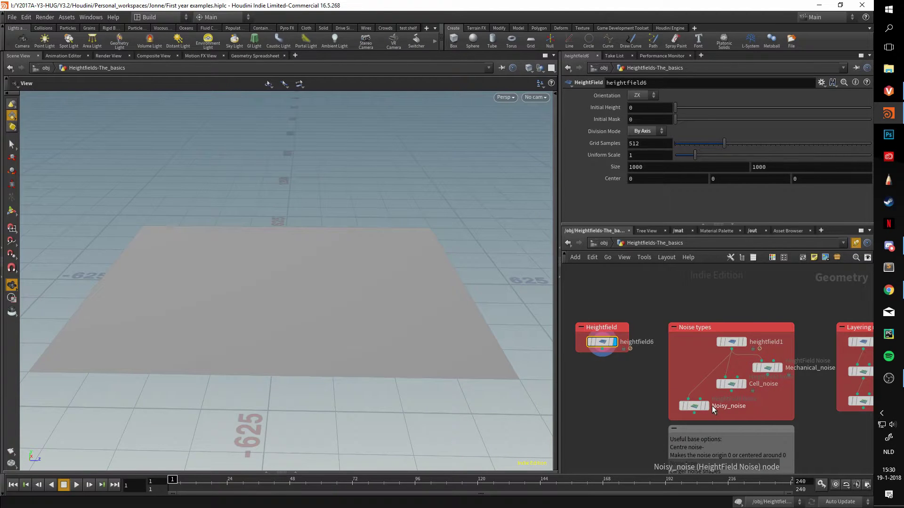
{"action": "left_click", "coordinate": [707, 407]}
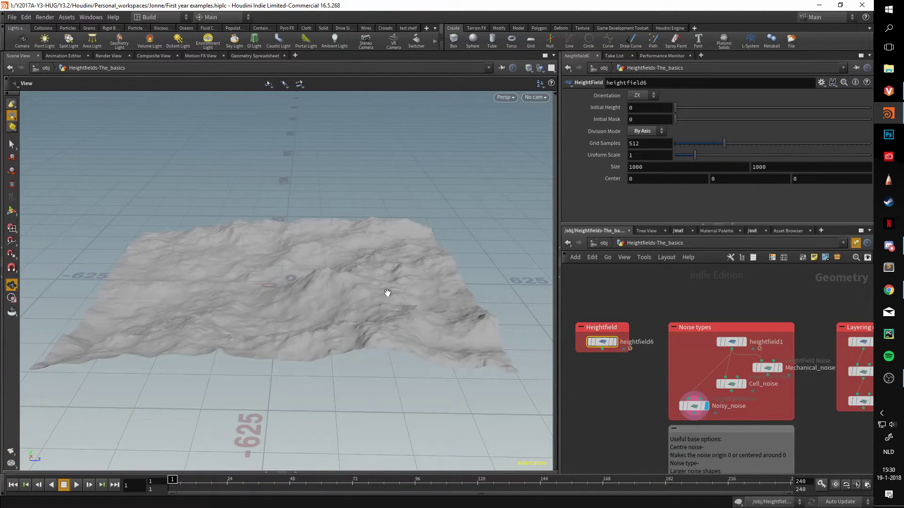
{"action": "left_click_drag", "start_coordinate": [385, 294], "coordinate": [356, 240]}
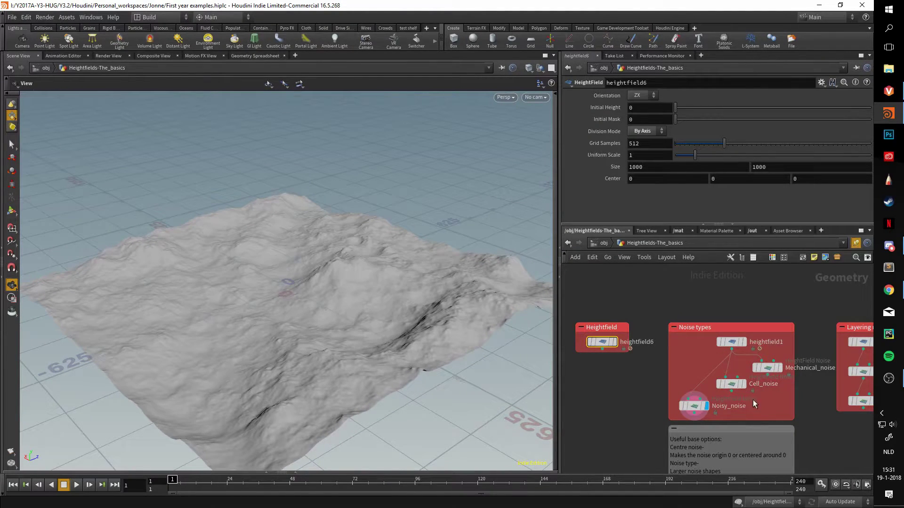
Display the Cell_noise terrain and inspect it from a low side angle
{"action": "left_click", "coordinate": [746, 390]}
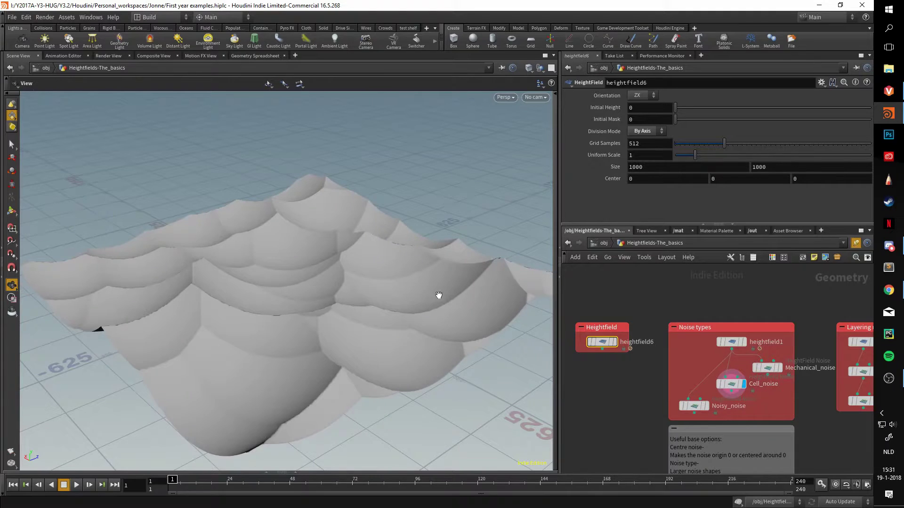
{"action": "left_click_drag", "start_coordinate": [438, 297], "coordinate": [410, 309]}
{"action": "scroll", "coordinate": [407, 348], "scroll_direction": "up", "scroll_amount": 5}
{"action": "scroll", "coordinate": [408, 348], "scroll_direction": "down", "scroll_amount": 5}
{"action": "left_click_drag", "start_coordinate": [405, 372], "coordinate": [430, 303]}
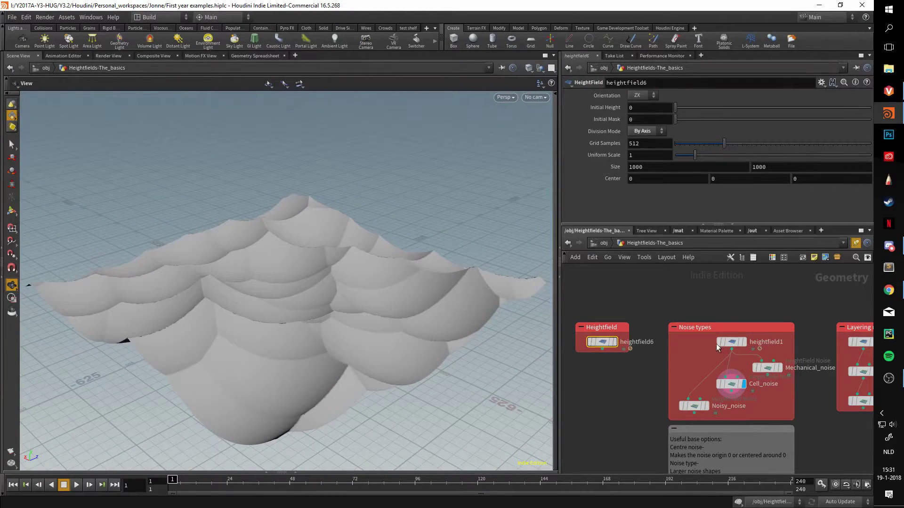
Display and select Mechanical_noise, showing its parameters, and orbit the terraced terrain
{"action": "left_click", "coordinate": [781, 370]}
{"action": "left_click_drag", "start_coordinate": [506, 302], "coordinate": [398, 317]}
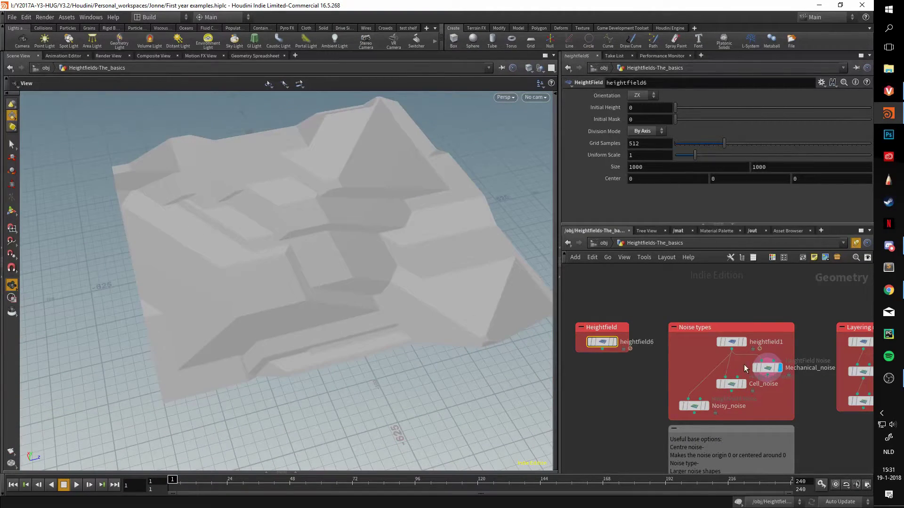
{"action": "left_click", "coordinate": [767, 368]}
{"action": "left_click_drag", "start_coordinate": [402, 229], "coordinate": [327, 185]}
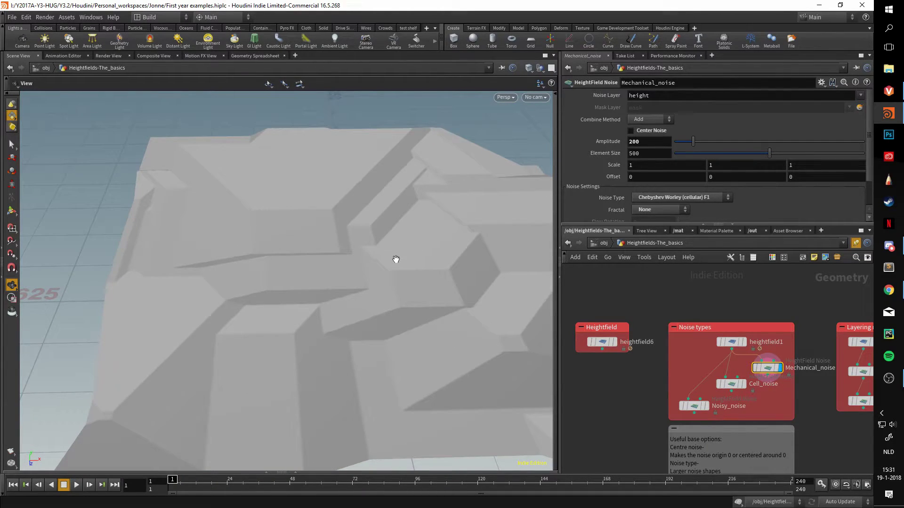
Add a HeightField Noise node via 'hf n' below heightfield6 and display it
{"action": "left_click", "coordinate": [617, 343]}
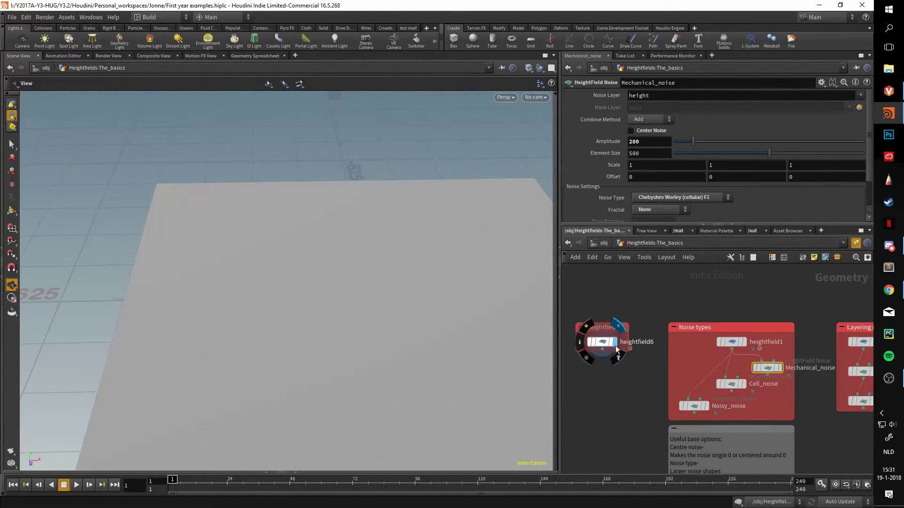
{"action": "middle_click_drag", "start_coordinate": [610, 371], "coordinate": [643, 363]}
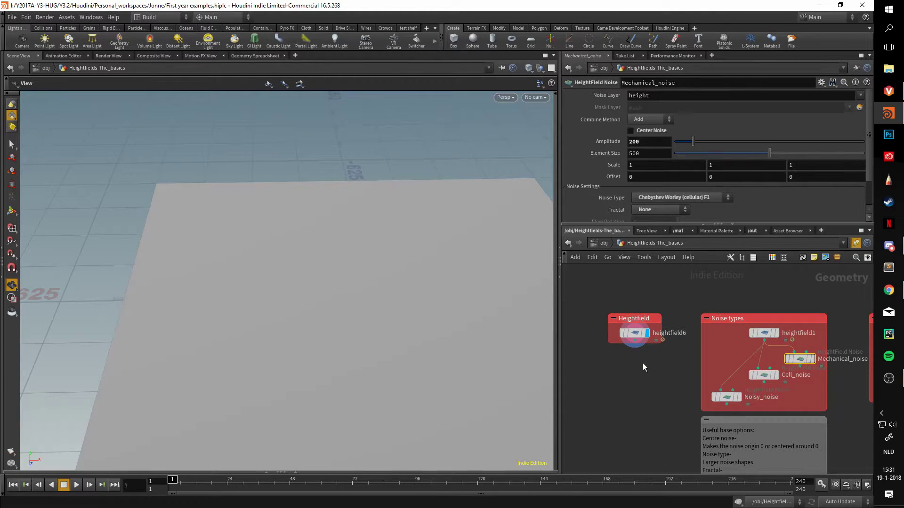
{"action": "key", "text": "Tab"}
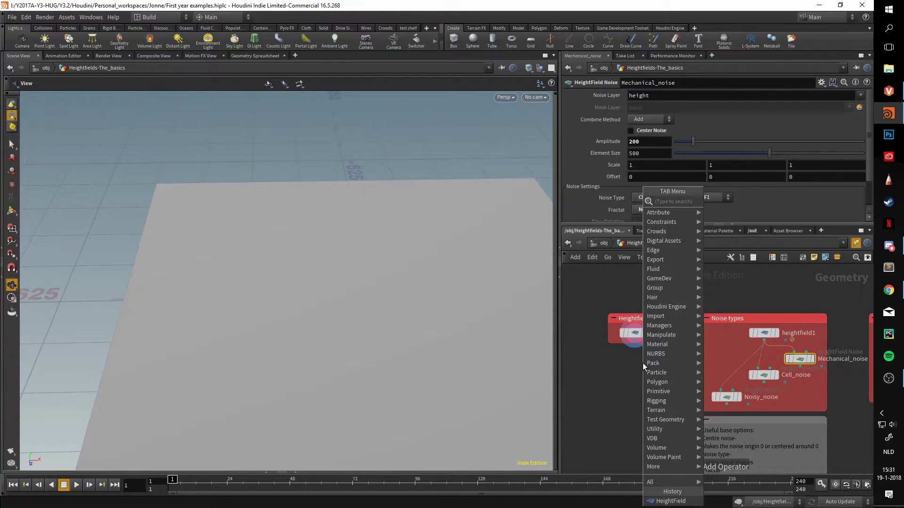
{"action": "type", "text": "hf"}
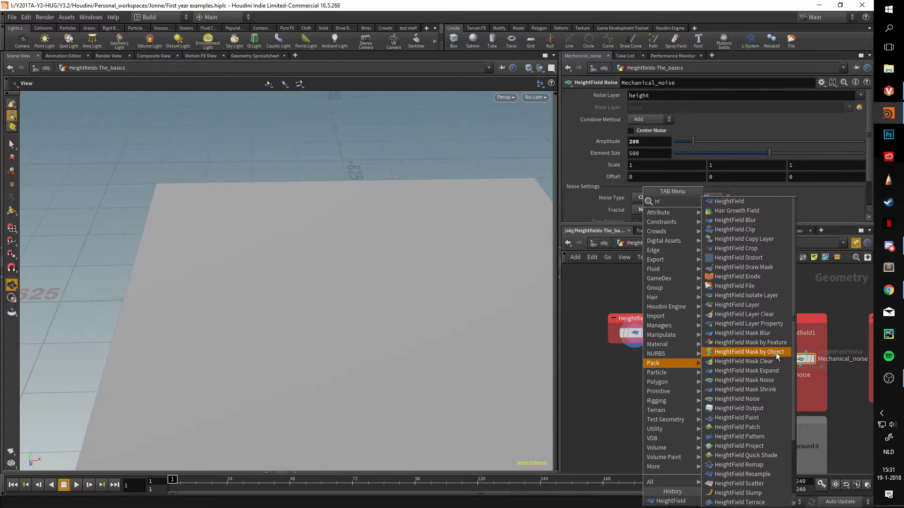
{"action": "scroll", "coordinate": [735, 253], "scroll_direction": "down", "scroll_amount": 3}
{"action": "scroll", "coordinate": [736, 329], "scroll_direction": "up", "scroll_amount": 3}
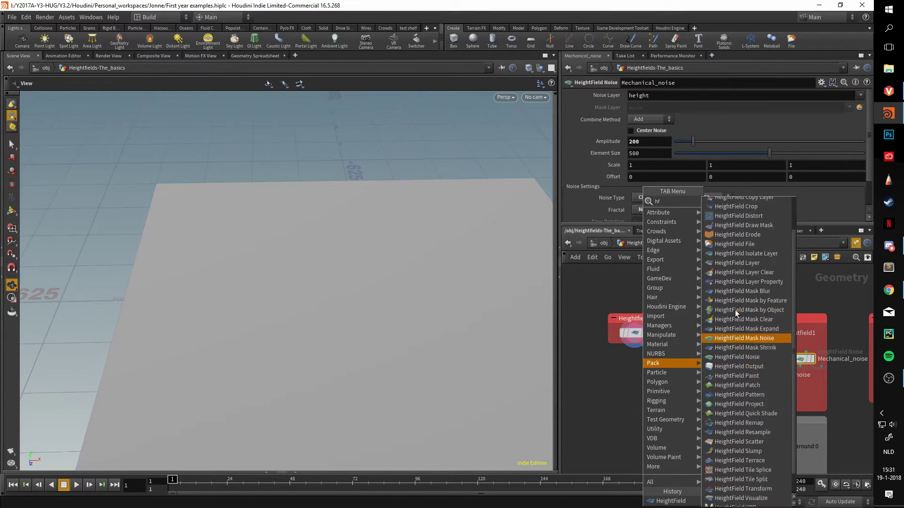
{"action": "type", "text": "n"}
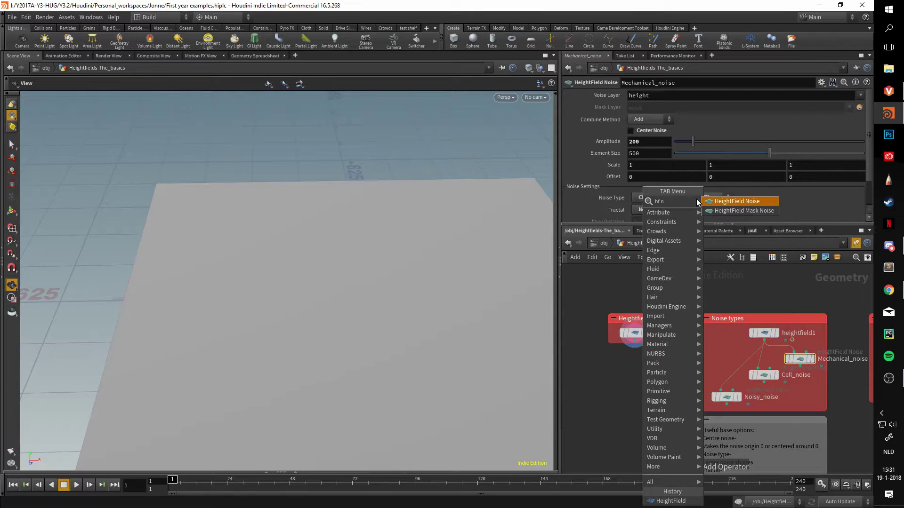
{"action": "left_click", "coordinate": [744, 200]}
{"action": "left_click", "coordinate": [632, 365]}
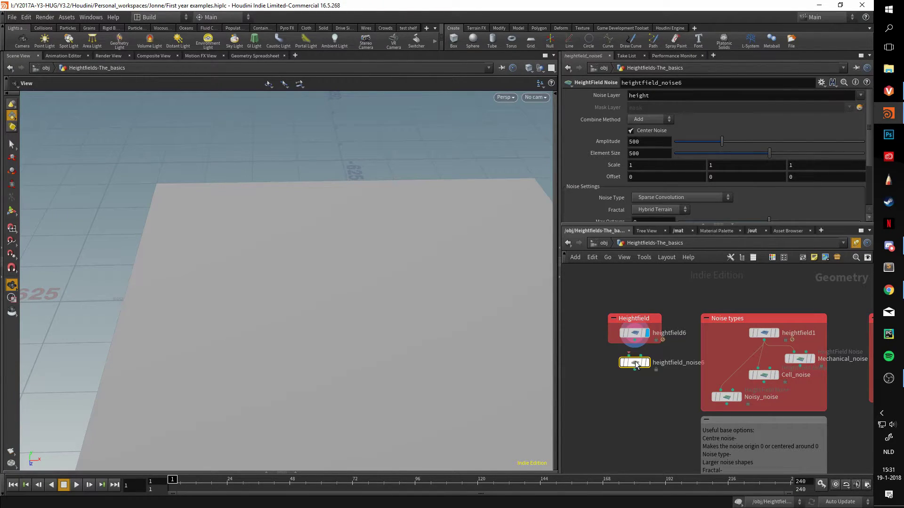
{"action": "left_click", "coordinate": [648, 363]}
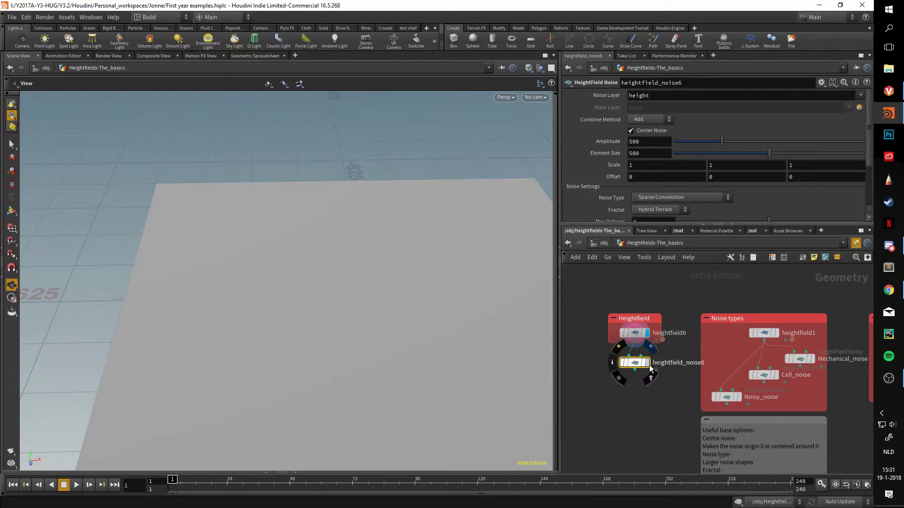
Frame the heightfield_noise6 terrain and enlarge the parameter pane to show octave, lacunarity and roughness
{"action": "key", "text": "f"}
{"action": "left_click_drag", "start_coordinate": [424, 271], "coordinate": [169, 191]}
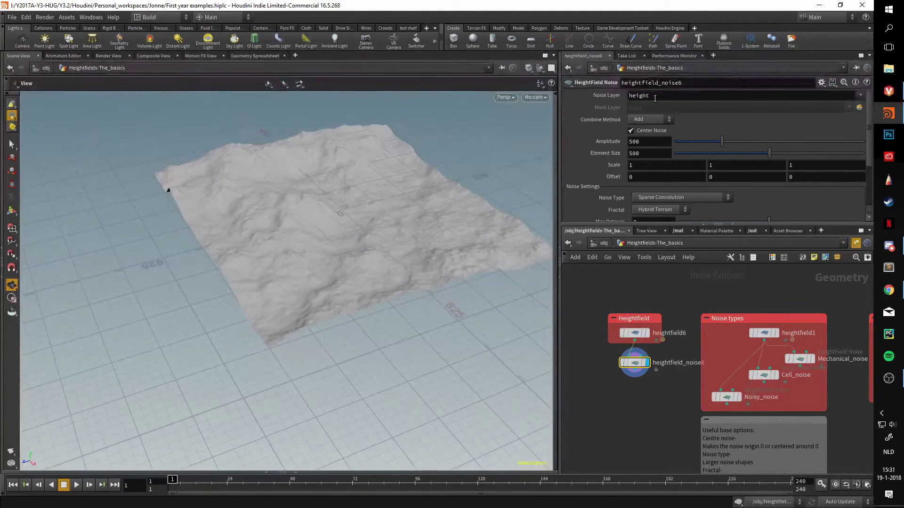
{"action": "left_click_drag", "start_coordinate": [592, 225], "coordinate": [592, 273]}
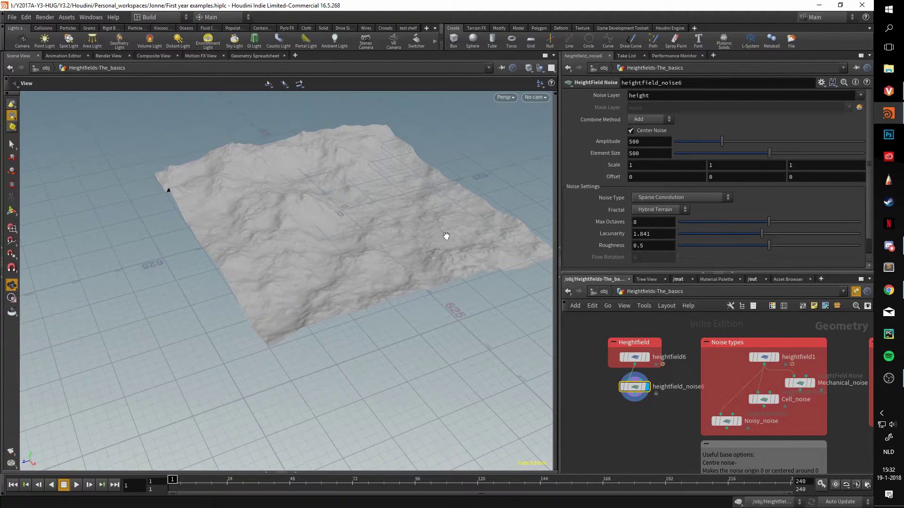
{"action": "left_click_drag", "start_coordinate": [380, 230], "coordinate": [383, 210]}
{"action": "key", "text": "f"}
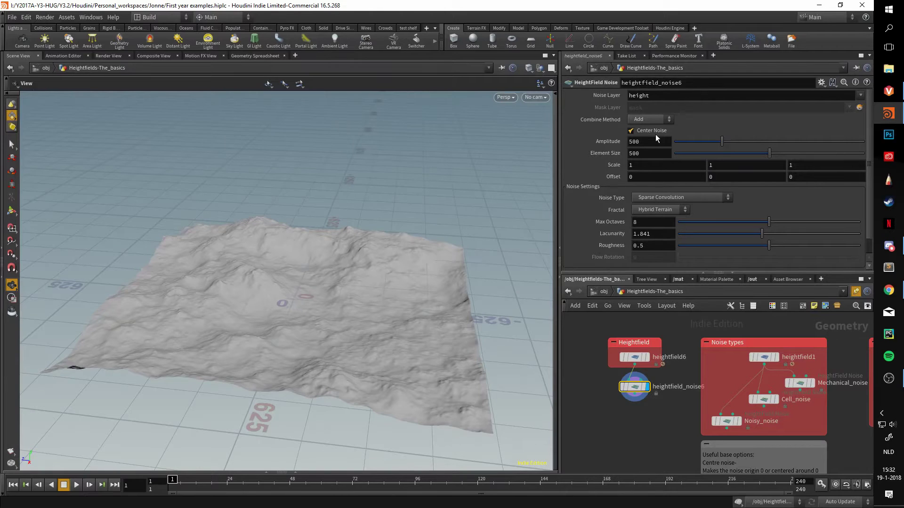
Turn off Center Noise and view the lifted terrain from a low angle
{"action": "mouse_move", "coordinate": [657, 136]}
{"action": "left_click_drag", "start_coordinate": [460, 250], "coordinate": [476, 229]}
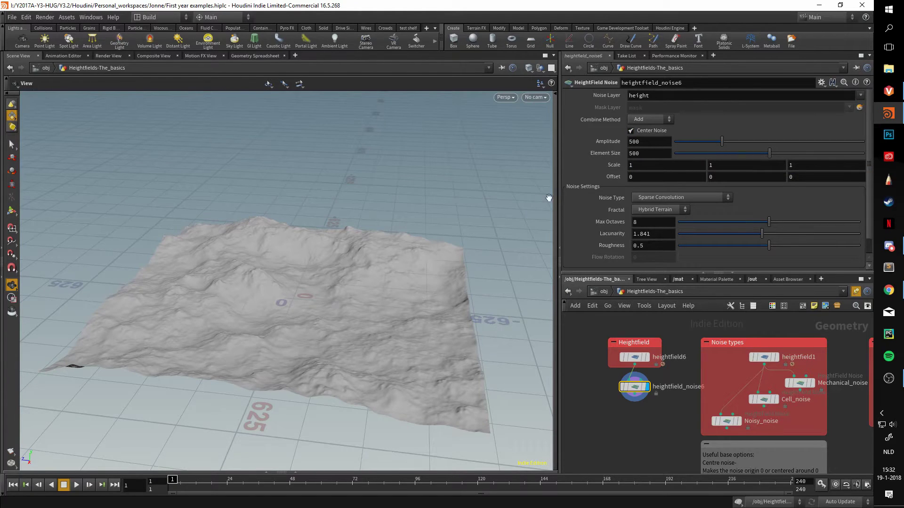
{"action": "mouse_move", "coordinate": [635, 132]}
{"action": "left_click", "coordinate": [635, 132]}
{"action": "left_click_drag", "start_coordinate": [489, 189], "coordinate": [374, 286]}
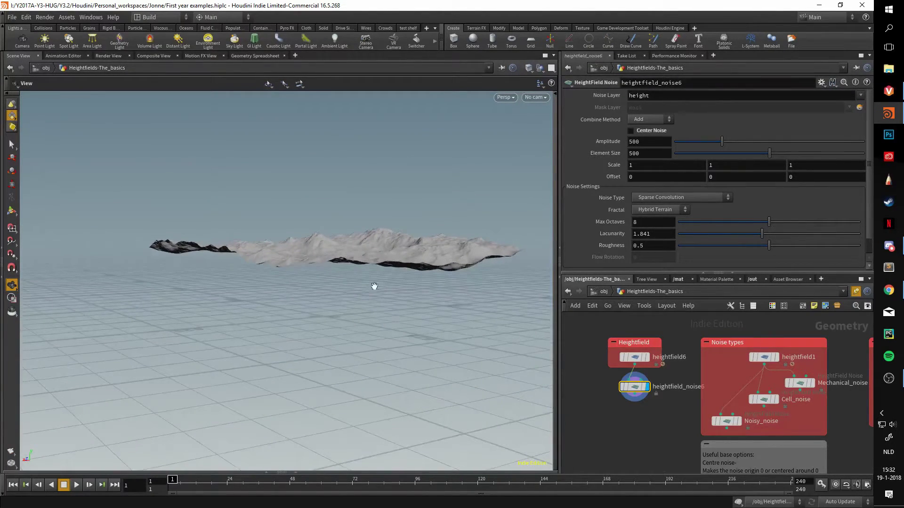
Re-enable Center Noise and set Noise Type to Worley (cellular) F1
{"action": "left_click", "coordinate": [631, 131]}
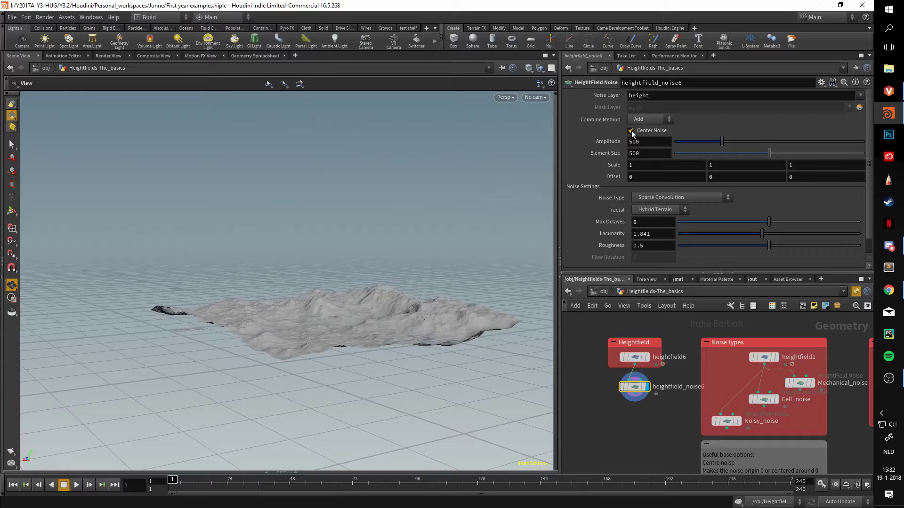
{"action": "left_click", "coordinate": [655, 195]}
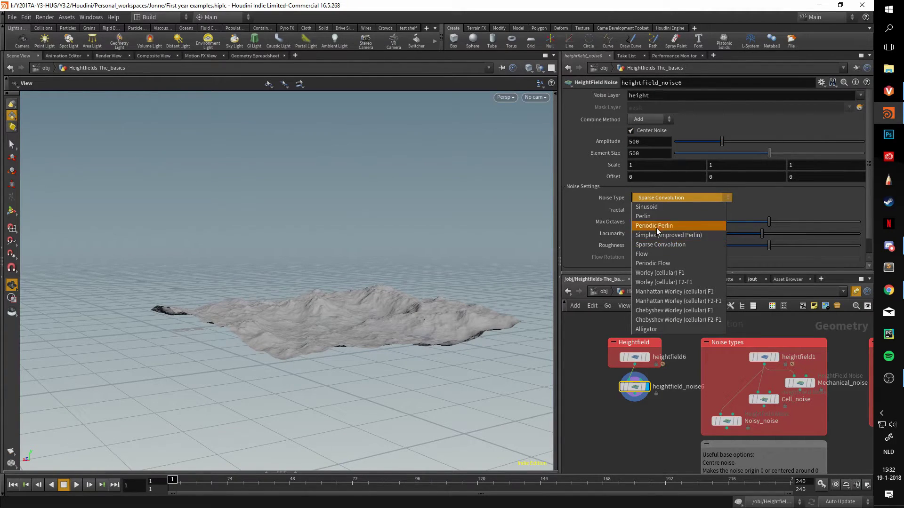
{"action": "left_click", "coordinate": [683, 274]}
{"action": "left_click_drag", "start_coordinate": [432, 273], "coordinate": [508, 301]}
{"action": "key", "text": "h"}
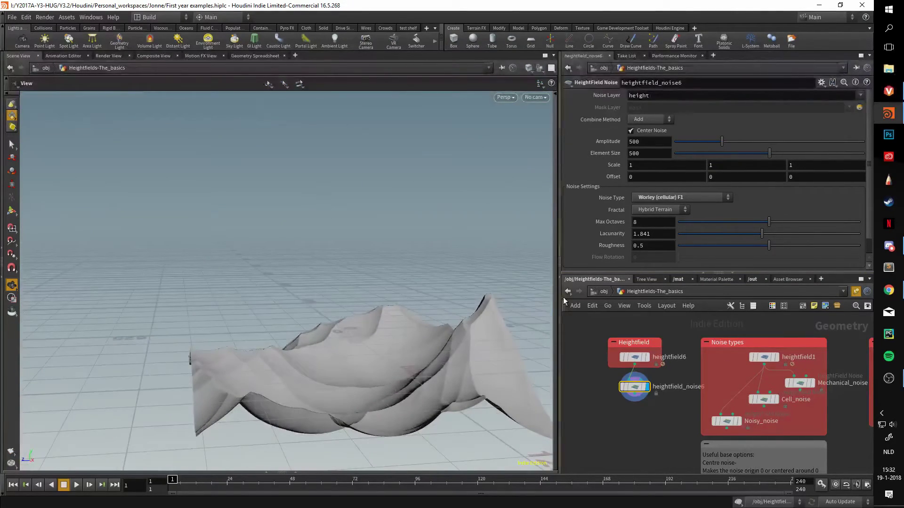
{"action": "left_click_drag", "start_coordinate": [429, 289], "coordinate": [389, 300]}
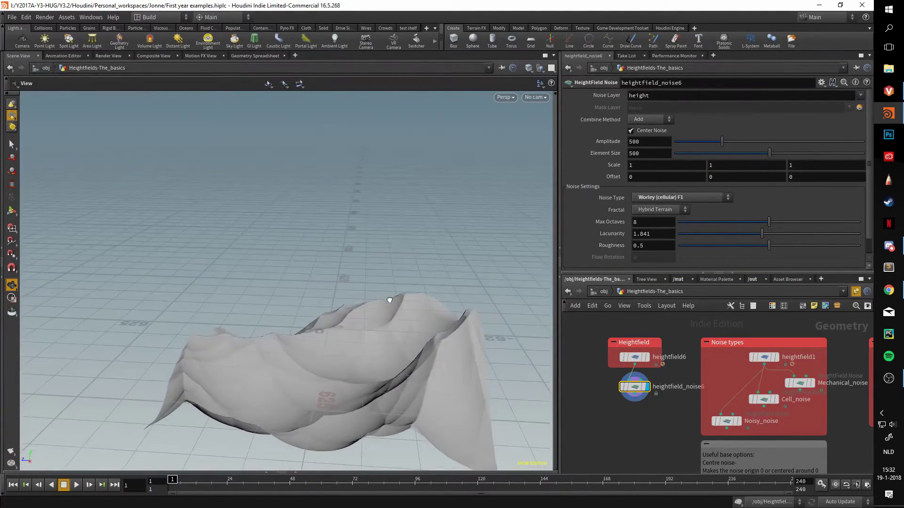
Turn Center Noise off again and orbit around the Worley terrain
{"action": "mouse_move", "coordinate": [638, 137]}
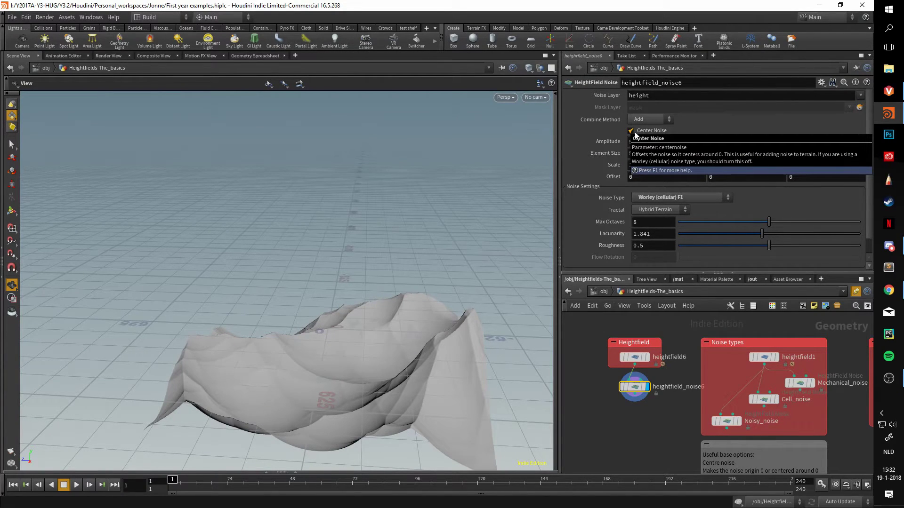
{"action": "left_click", "coordinate": [634, 132]}
{"action": "left_click_drag", "start_coordinate": [435, 281], "coordinate": [367, 356]}
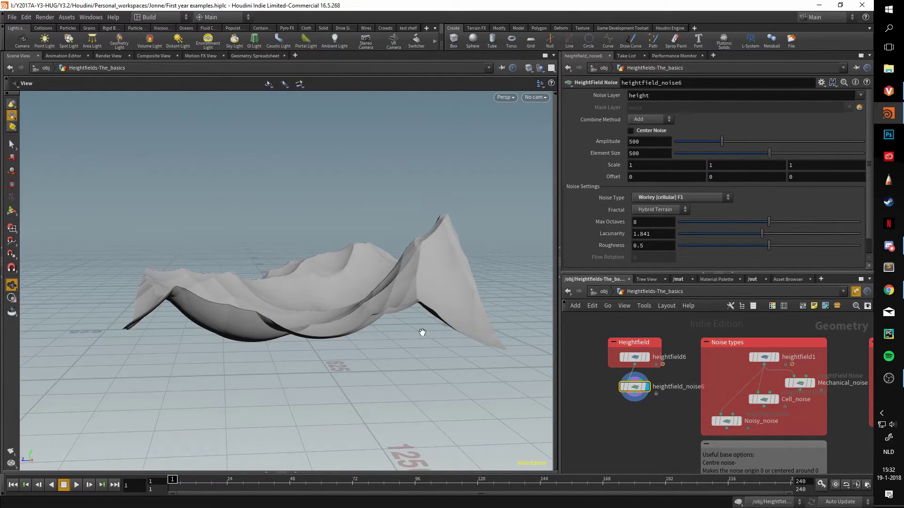
{"action": "left_click_drag", "start_coordinate": [419, 333], "coordinate": [303, 293]}
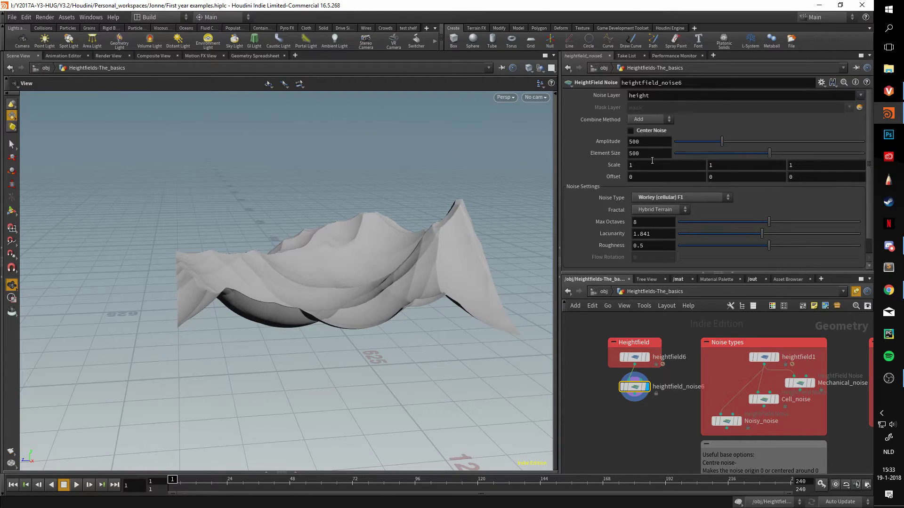
Try a higher Amplitude, then set it back to 500
{"action": "left_click", "coordinate": [721, 142]}
{"action": "left_click_drag", "start_coordinate": [723, 144], "coordinate": [686, 126]}
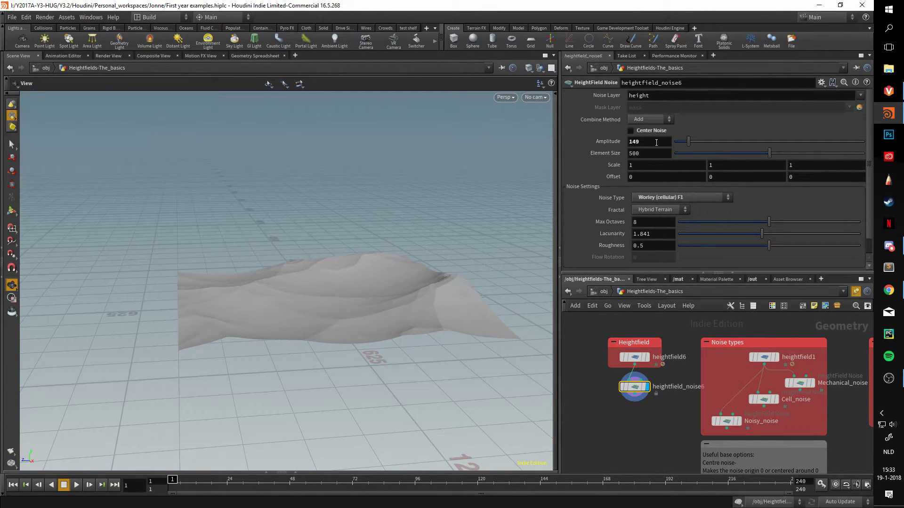
{"action": "type", "text": "500"}
{"action": "key", "text": "Return"}
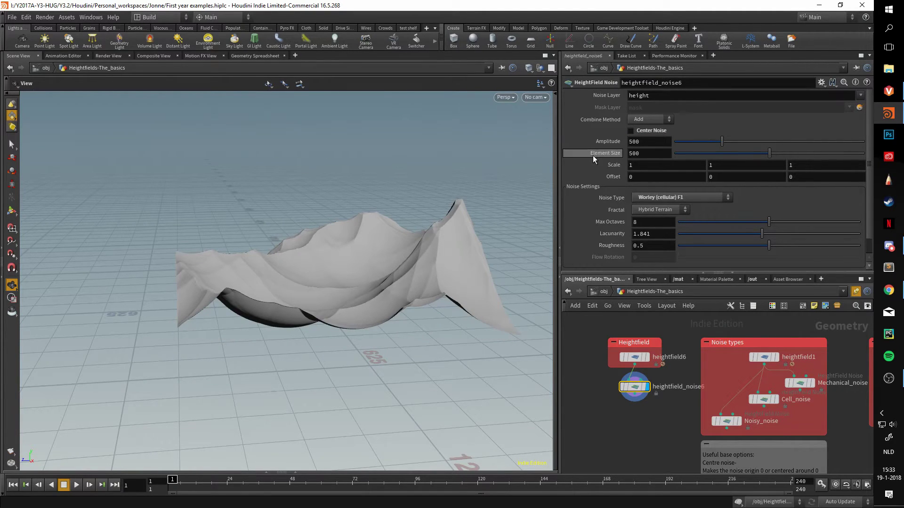
{"action": "left_click_drag", "start_coordinate": [444, 215], "coordinate": [442, 302]}
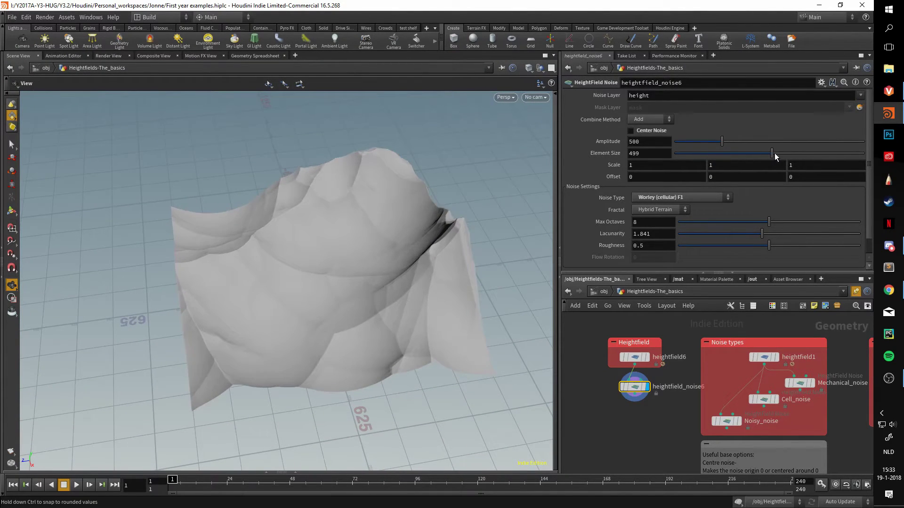
Vary Element Size back and forth, ending at 524
{"action": "left_click_drag", "start_coordinate": [775, 154], "coordinate": [715, 132]}
{"action": "left_click_drag", "start_coordinate": [444, 178], "coordinate": [433, 143]}
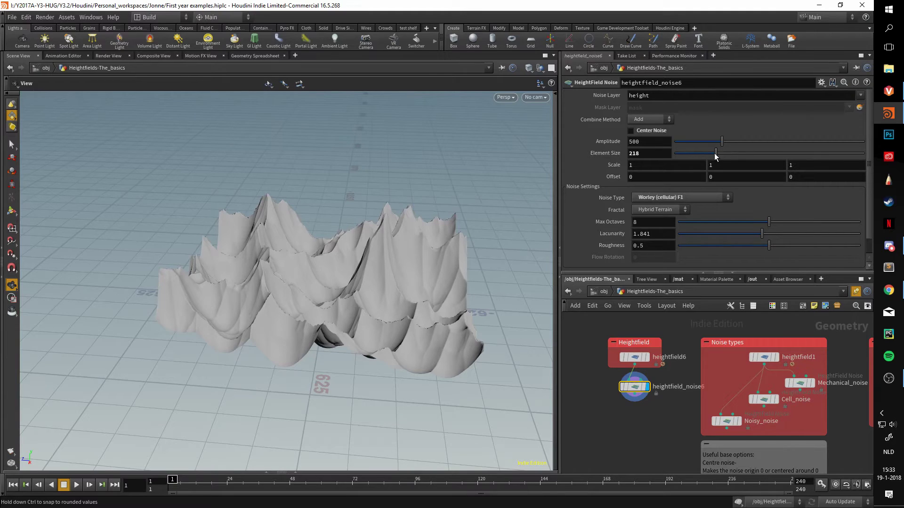
{"action": "left_click_drag", "start_coordinate": [714, 153], "coordinate": [773, 150]}
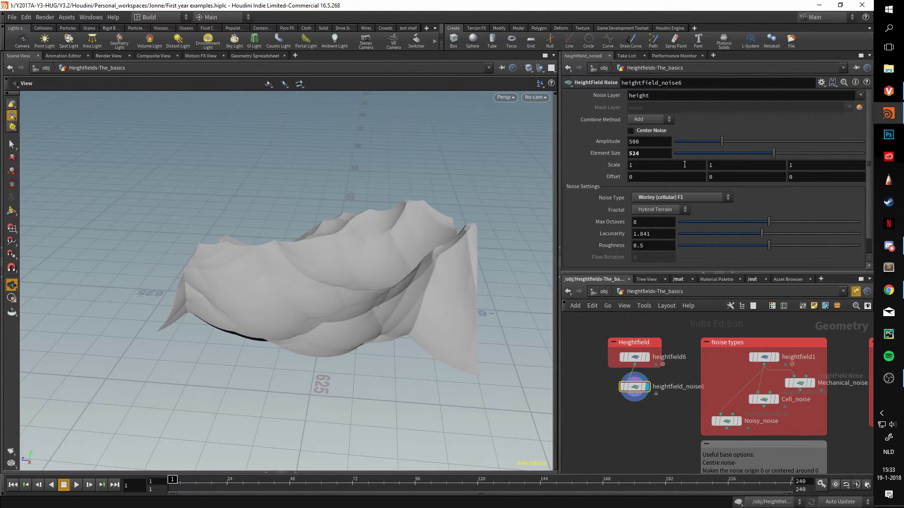
Try Periodic Perlin noise and inspect the terrain from low side angles
{"action": "scroll", "coordinate": [684, 164], "scroll_direction": "down", "scroll_amount": 2}
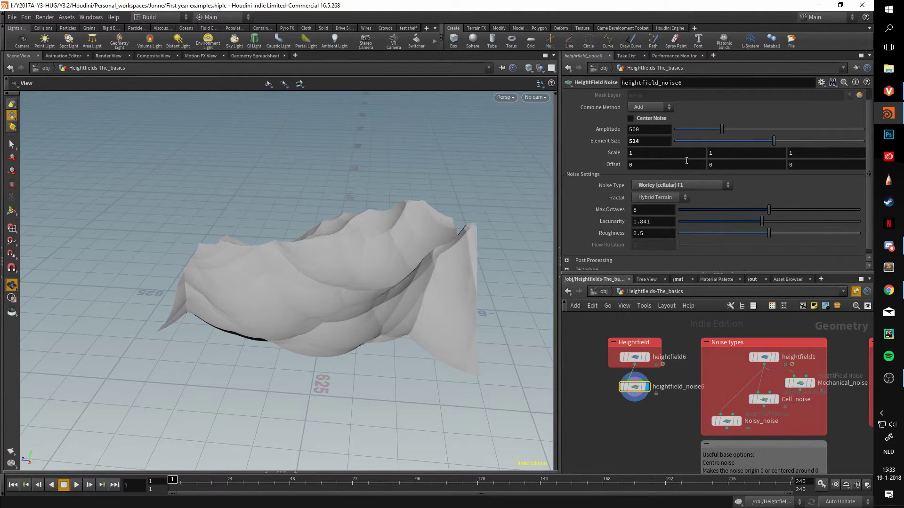
{"action": "left_click", "coordinate": [659, 180]}
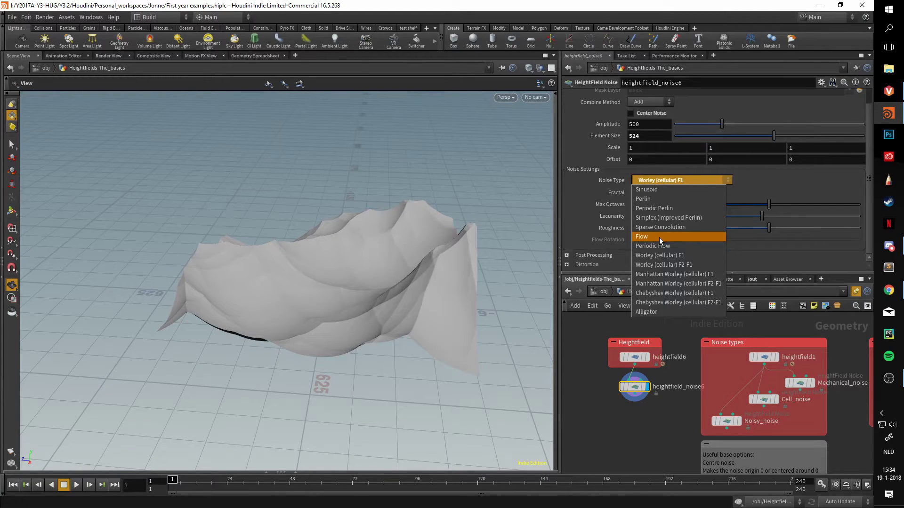
{"action": "left_click", "coordinate": [651, 210]}
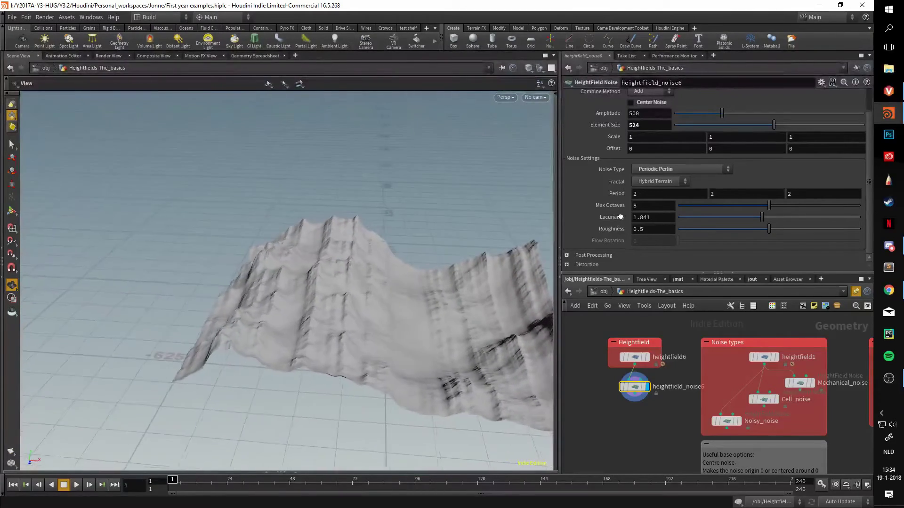
{"action": "scroll", "coordinate": [442, 228], "scroll_direction": "down", "scroll_amount": 3}
{"action": "scroll", "coordinate": [487, 279], "scroll_direction": "up", "scroll_amount": 6}
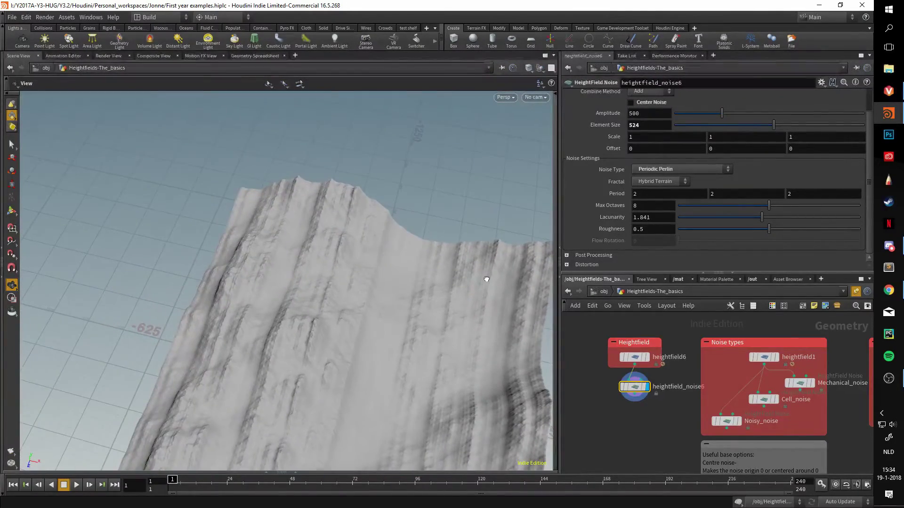
{"action": "left_click_drag", "start_coordinate": [486, 280], "coordinate": [493, 246]}
{"action": "left_click_drag", "start_coordinate": [450, 295], "coordinate": [497, 260]}
Switch the Noise Type to Perlin and view the wider terrain
{"action": "left_click", "coordinate": [660, 169]}
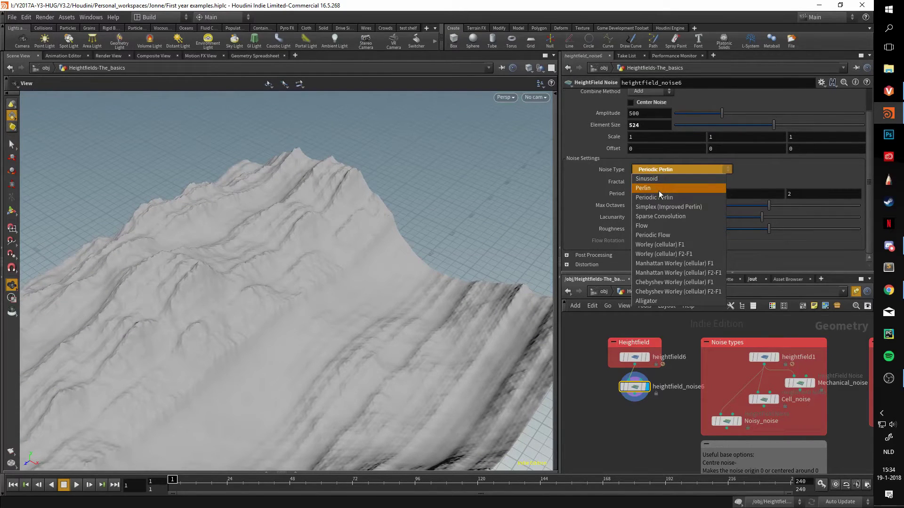
{"action": "left_click", "coordinate": [657, 189]}
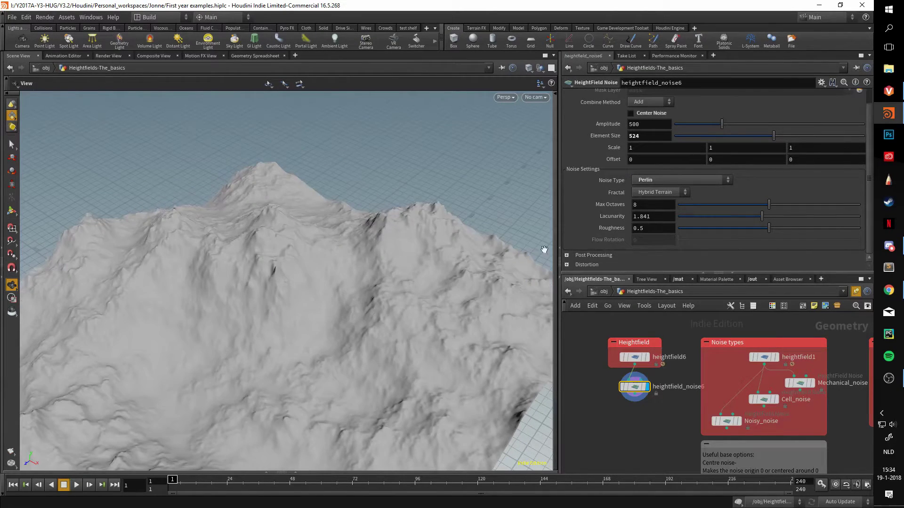
{"action": "left_click_drag", "start_coordinate": [414, 255], "coordinate": [340, 240]}
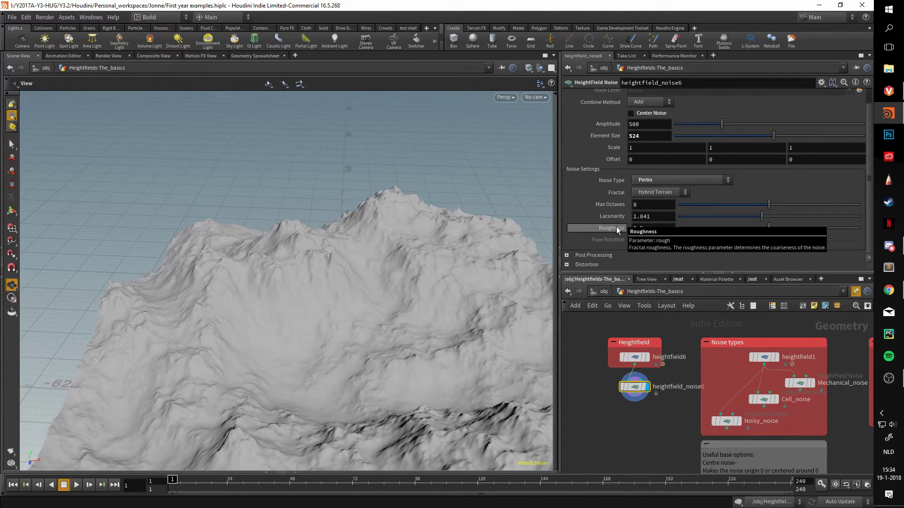
{"action": "left_click_drag", "start_coordinate": [769, 231], "coordinate": [668, 209]}
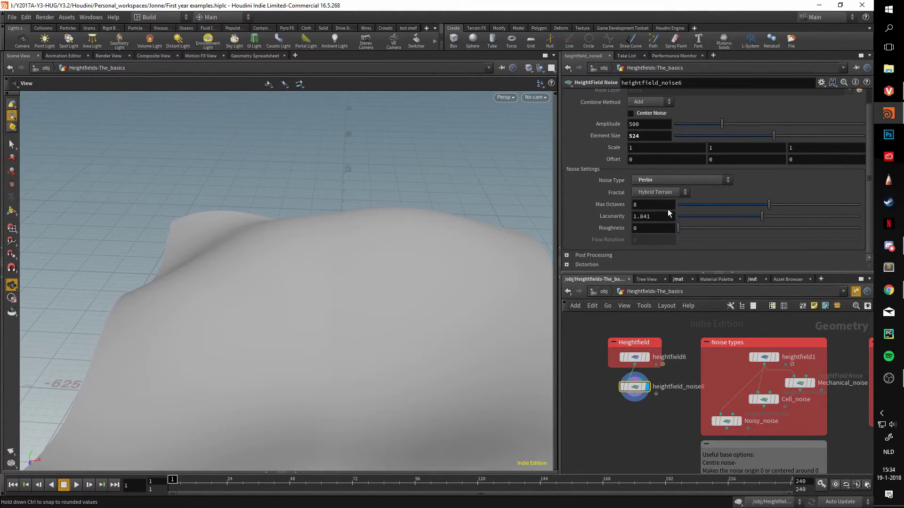
{"action": "scroll", "coordinate": [478, 264], "scroll_direction": "down", "scroll_amount": 5}
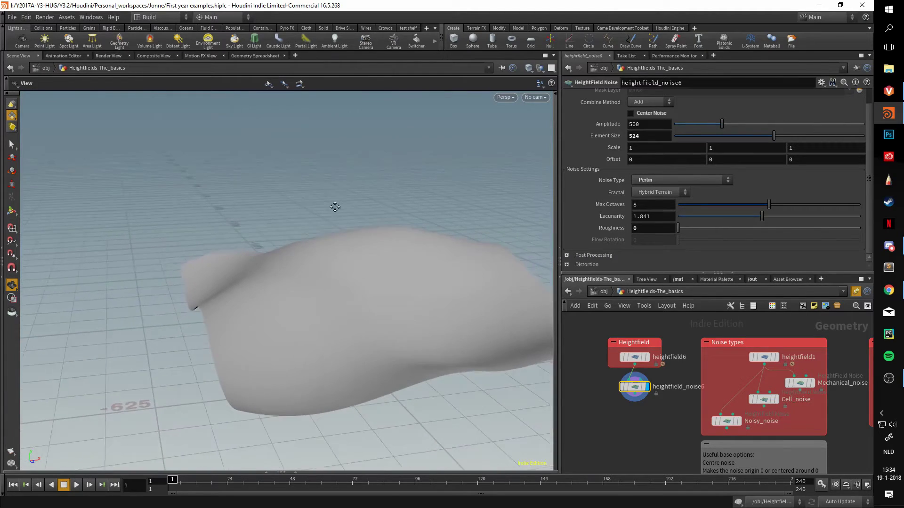
{"action": "left_click_drag", "start_coordinate": [459, 251], "coordinate": [553, 267]}
{"action": "left_click_drag", "start_coordinate": [705, 229], "coordinate": [759, 216]}
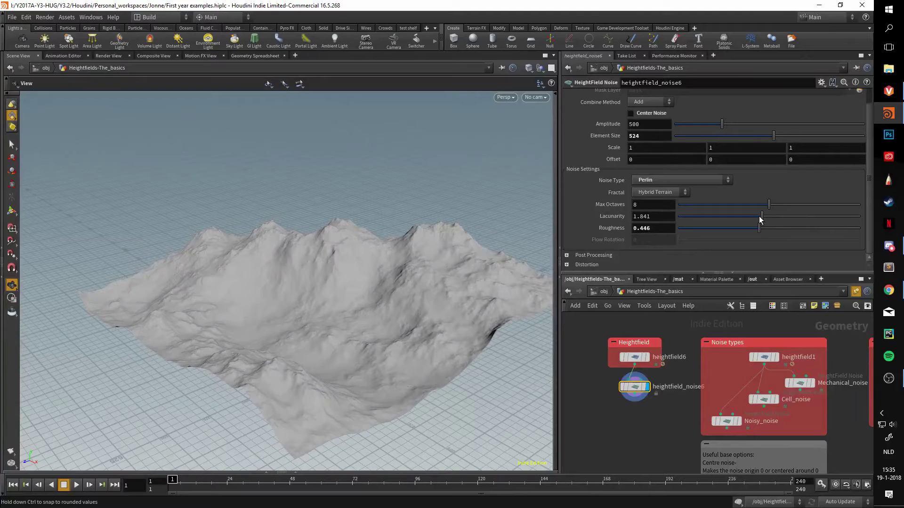
{"action": "double_click", "coordinate": [644, 228]}
{"action": "type", "text": "5"}
{"action": "key", "text": "Return"}
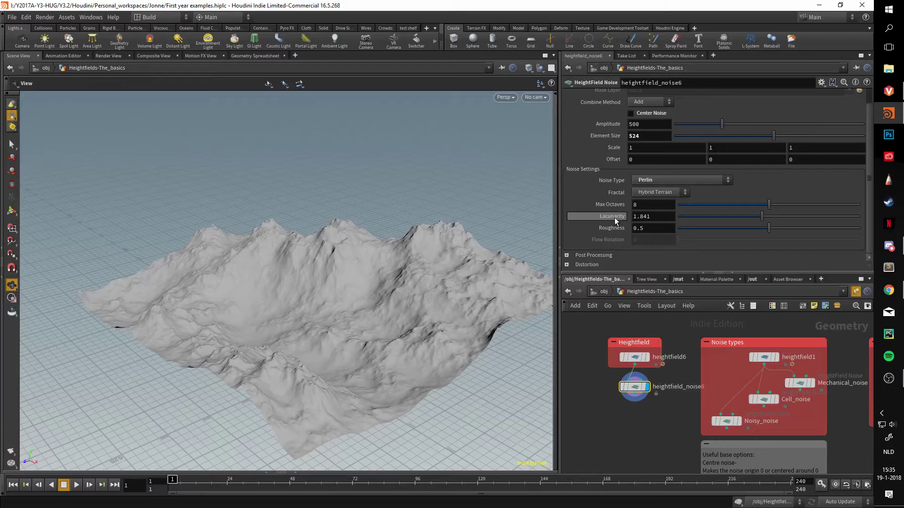
Try a lower Max Octaves, then reset it to the default 8
{"action": "mouse_move", "coordinate": [615, 218]}
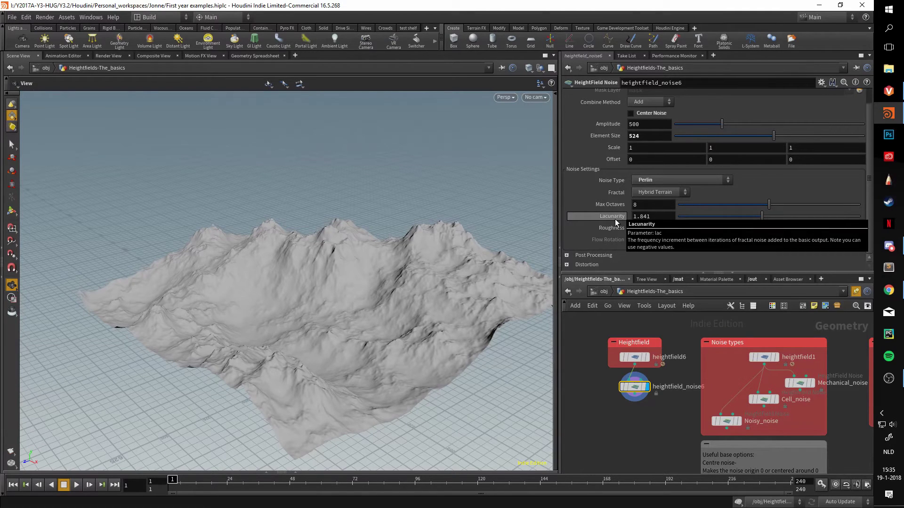
{"action": "left_click_drag", "start_coordinate": [767, 205], "coordinate": [693, 198]}
{"action": "middle_click", "coordinate": [693, 199], "text": "ctrl"}
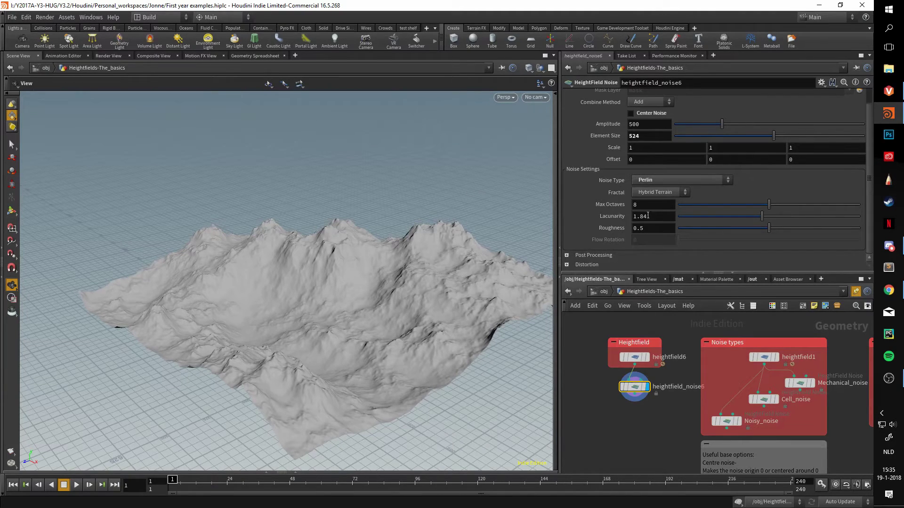
Change Lacunarity from 1.841 to 2 and view the terrain from above
{"action": "type", "text": "1"}
{"action": "key", "text": "Return"}
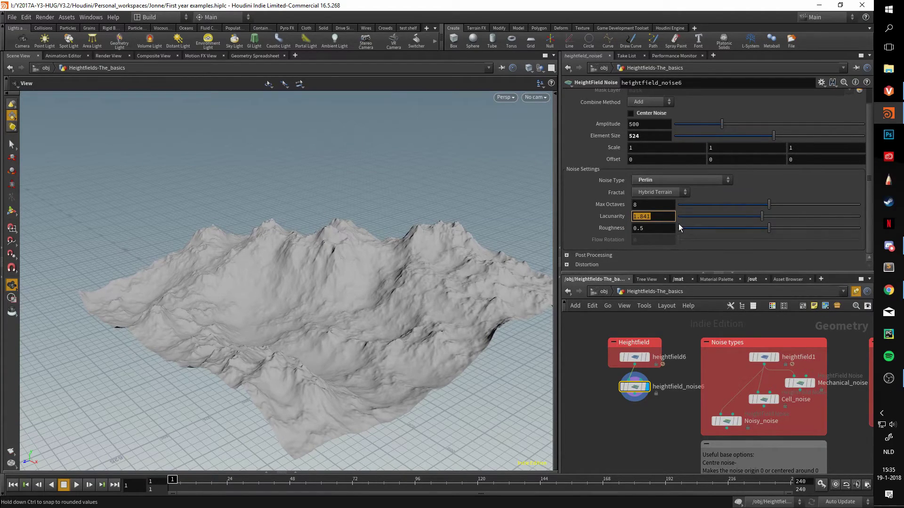
{"action": "left_click_drag", "start_coordinate": [652, 217], "coordinate": [632, 215]}
{"action": "type", "text": "2"}
{"action": "key", "text": "Return"}
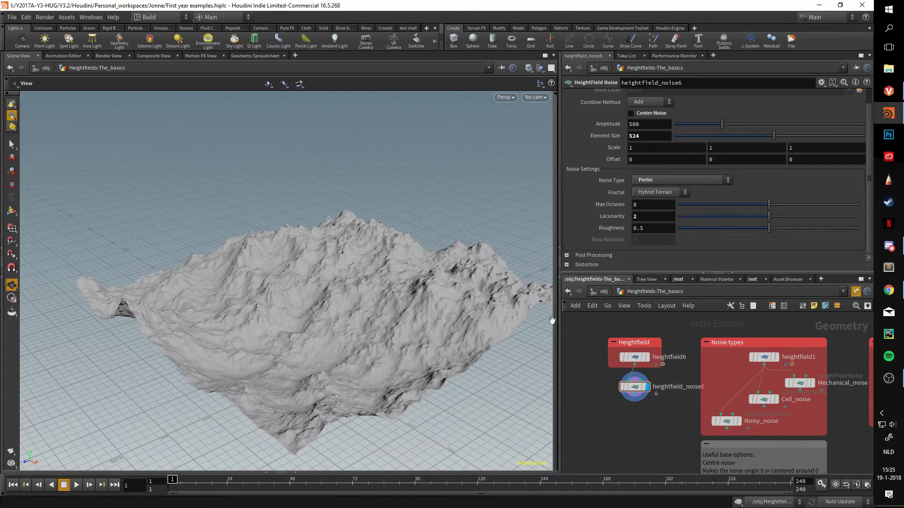
{"action": "left_click_drag", "start_coordinate": [422, 265], "coordinate": [433, 337]}
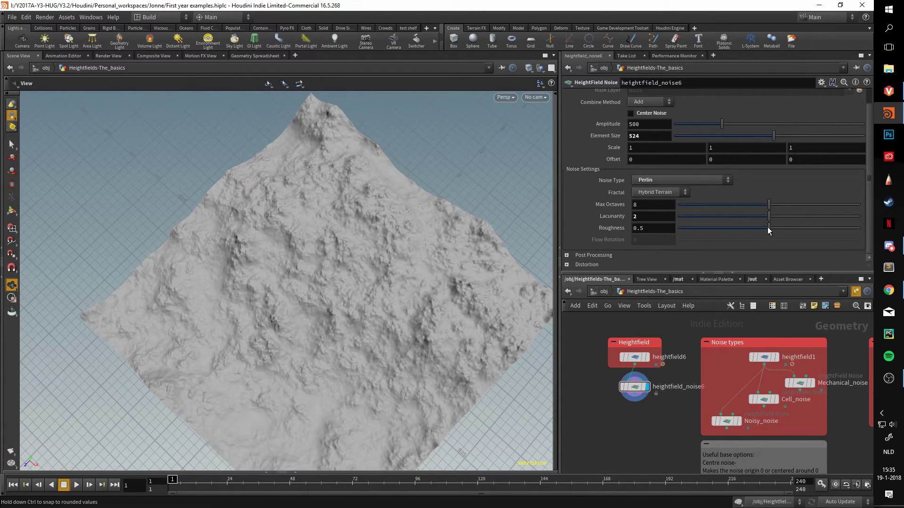
Preview higher Roughness values and undo each, keeping roughness at 0.5
{"action": "mouse_move", "coordinate": [767, 227]}
{"action": "left_mouse_down"}
{"action": "mouse_move", "coordinate": [744, 224]}
{"action": "mouse_move", "coordinate": [776, 224]}
{"action": "left_mouse_up"}
{"action": "key", "text": "ctrl+z"}
{"action": "left_click_drag", "start_coordinate": [414, 353], "coordinate": [541, 234]}
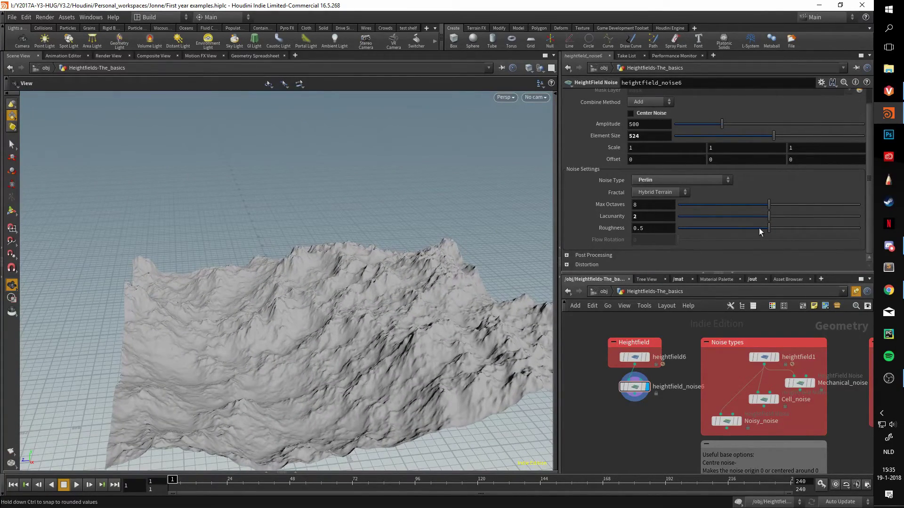
{"action": "left_click_drag", "start_coordinate": [770, 229], "coordinate": [778, 225]}
{"action": "key", "text": "ctrl+z"}
{"action": "mouse_move", "coordinate": [610, 158]}
{"action": "middle_mouse_down"}
{"action": "mouse_move", "coordinate": [610, 137]}
{"action": "mouse_move", "coordinate": [702, 144]}
{"action": "mouse_move", "coordinate": [614, 162]}
{"action": "mouse_move", "coordinate": [639, 138]}
{"action": "mouse_move", "coordinate": [677, 137]}
{"action": "mouse_move", "coordinate": [617, 190]}
{"action": "mouse_move", "coordinate": [659, 190]}
{"action": "mouse_move", "coordinate": [335, 177]}
{"action": "mouse_move", "coordinate": [622, 158]}
{"action": "middle_mouse_up"}
{"action": "middle_click", "coordinate": [614, 161], "text": "ctrl"}
{"action": "mouse_move", "coordinate": [730, 160]}
{"action": "middle_mouse_down"}
{"action": "mouse_move", "coordinate": [732, 126]}
{"action": "mouse_move", "coordinate": [735, 137]}
{"action": "mouse_move", "coordinate": [885, 150]}
{"action": "mouse_move", "coordinate": [731, 159]}
{"action": "middle_mouse_up"}
{"action": "key", "text": "ctrl+z"}
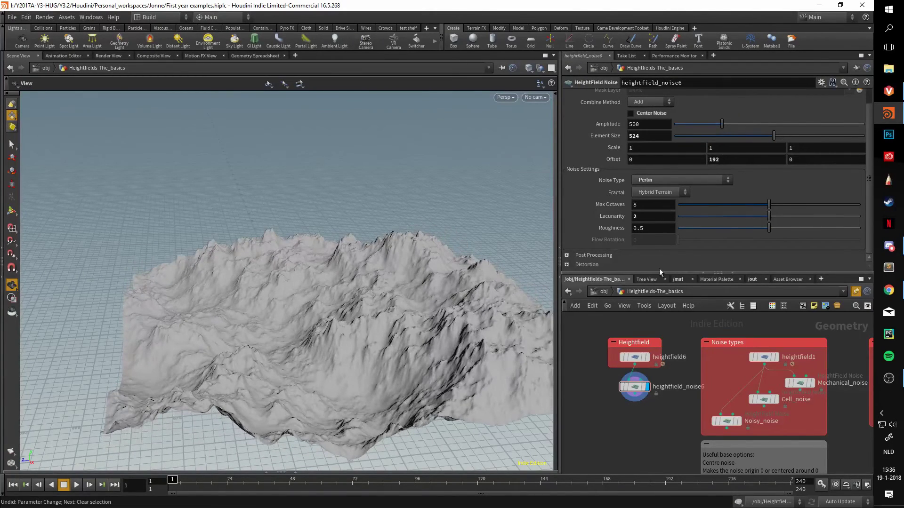